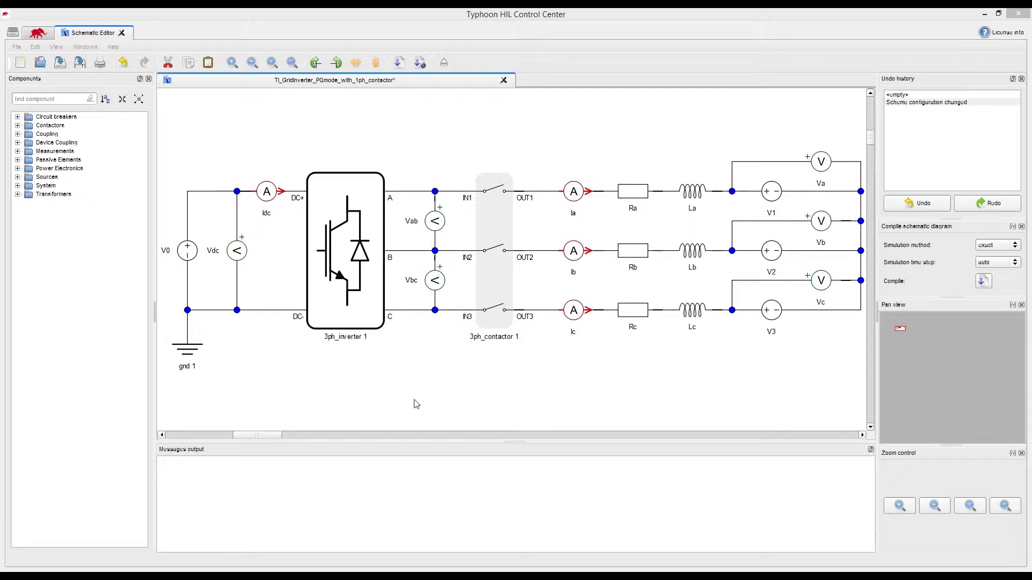
Compile the grid-inverter schematic and load it into the HIL Control Panel.
{"action": "left_click", "coordinate": [421, 62]}
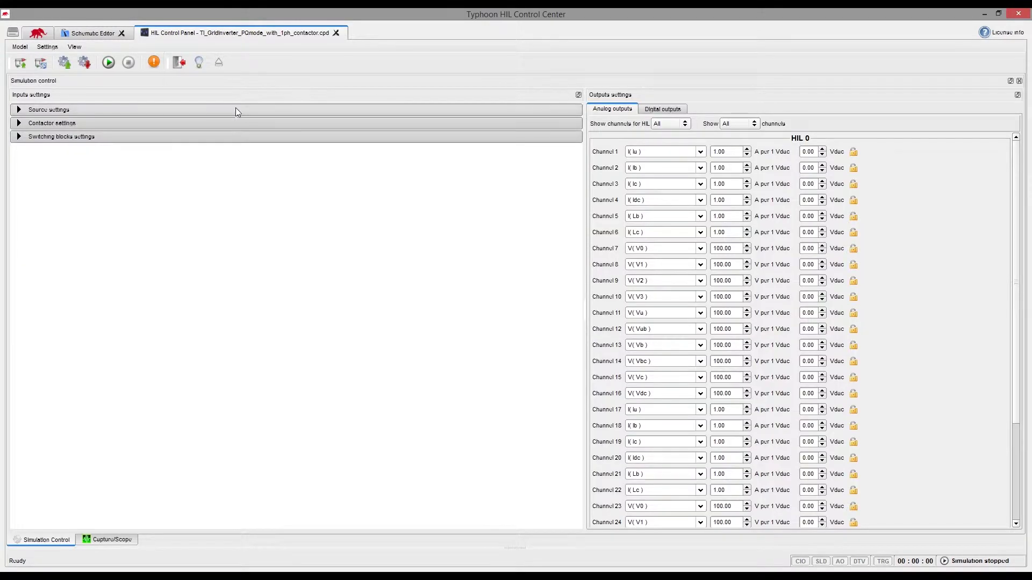
Load const_650.isg as the V0 source and make V1 a sine source.
{"action": "left_click", "coordinate": [237, 110]}
{"action": "left_click", "coordinate": [323, 131]}
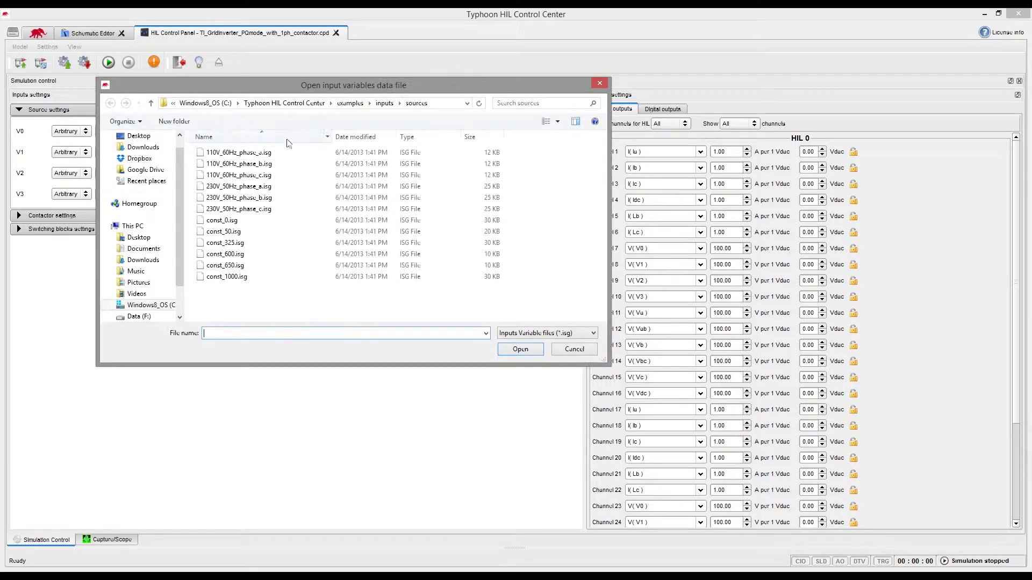
{"action": "double_click", "coordinate": [225, 265]}
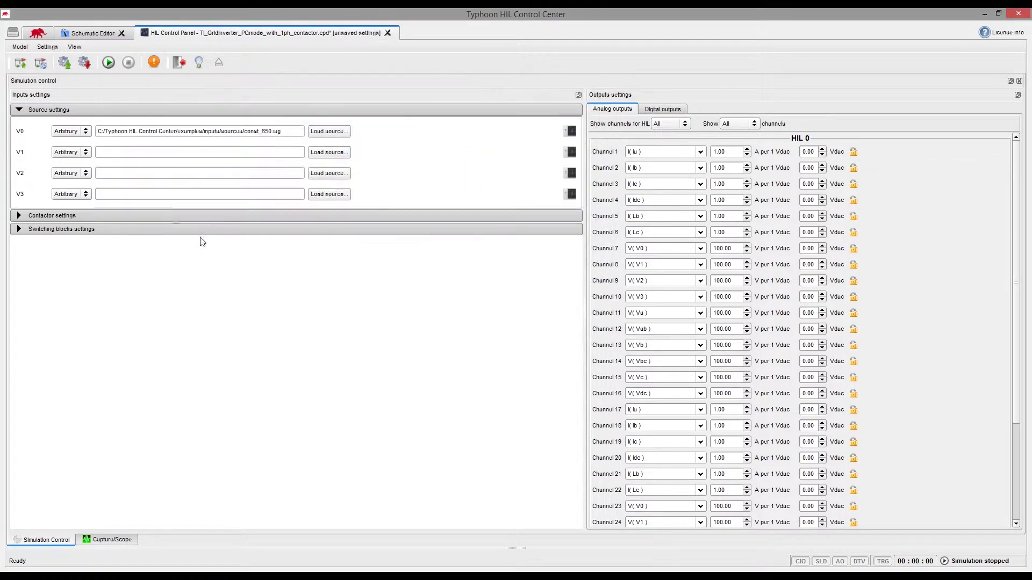
{"action": "left_click", "coordinate": [83, 153]}
{"action": "left_click", "coordinate": [70, 172]}
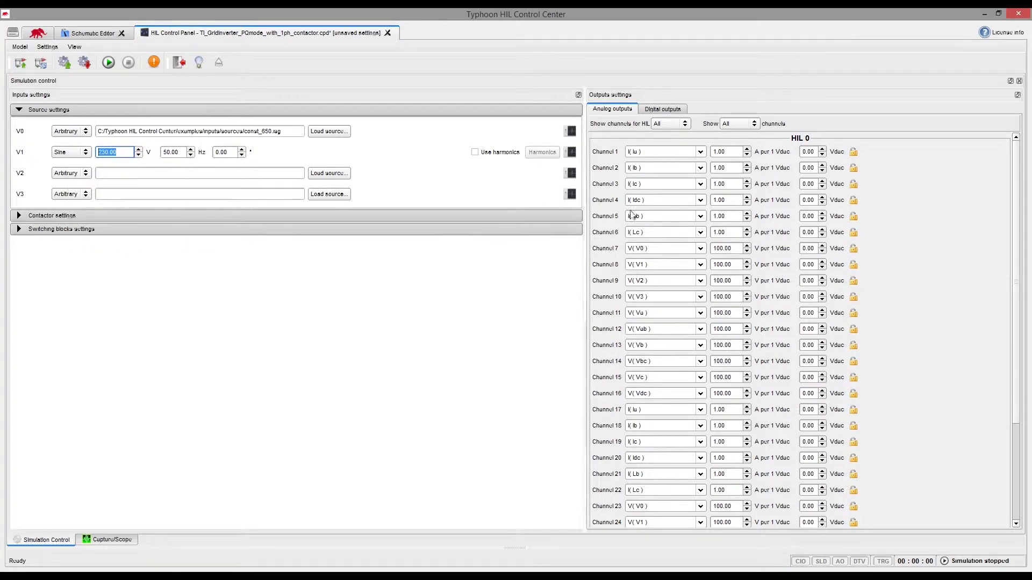
Load the init_gcc_video.runx run settings and bring up the Capture/Scope view.
{"action": "mouse_move", "coordinate": [659, 293]}
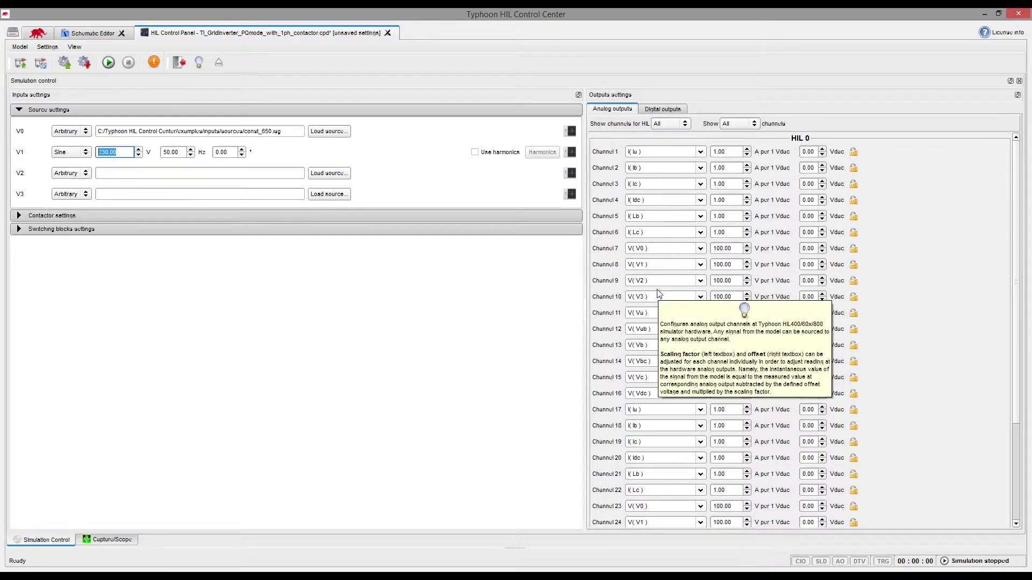
{"action": "left_click", "coordinate": [69, 59]}
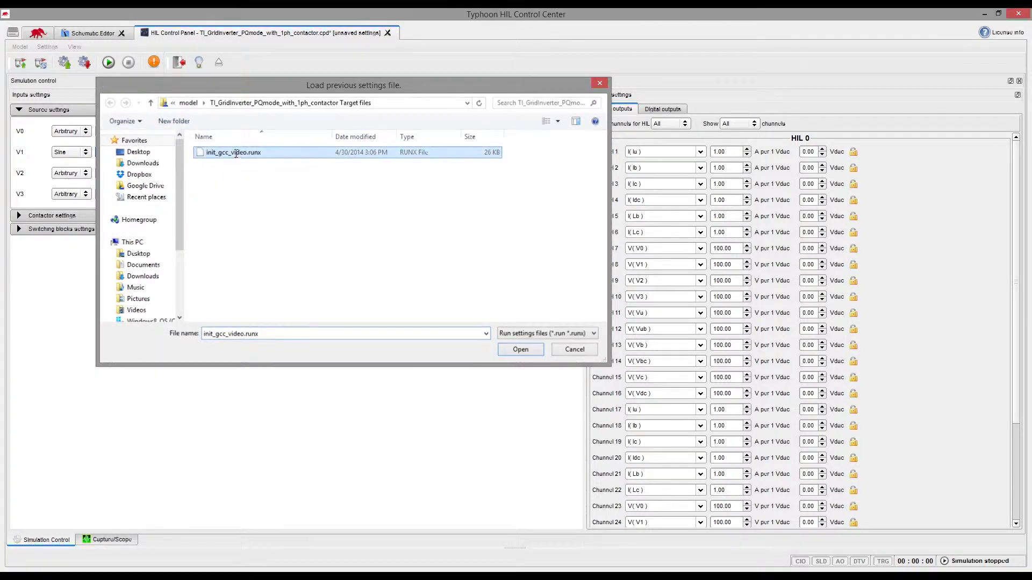
{"action": "double_click", "coordinate": [231, 152]}
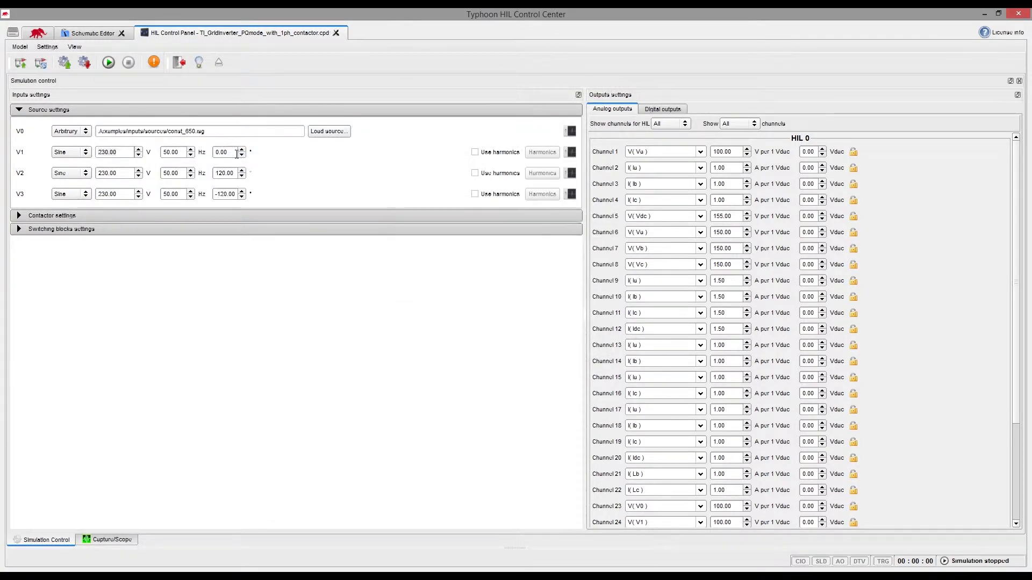
{"action": "left_click", "coordinate": [116, 540]}
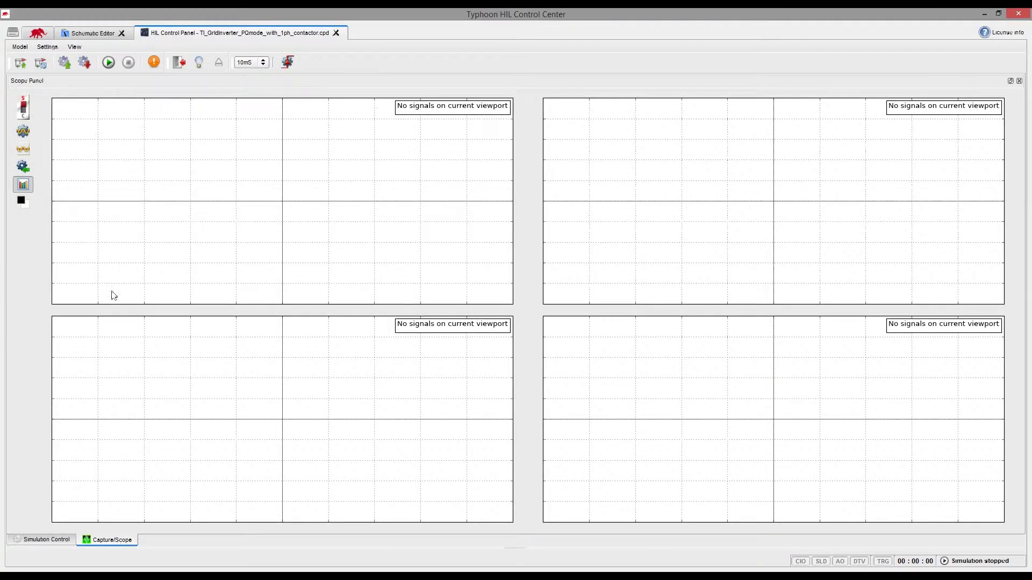
Start the HIL simulation and undock the Scope Panel into its own window.
{"action": "left_click", "coordinate": [110, 63]}
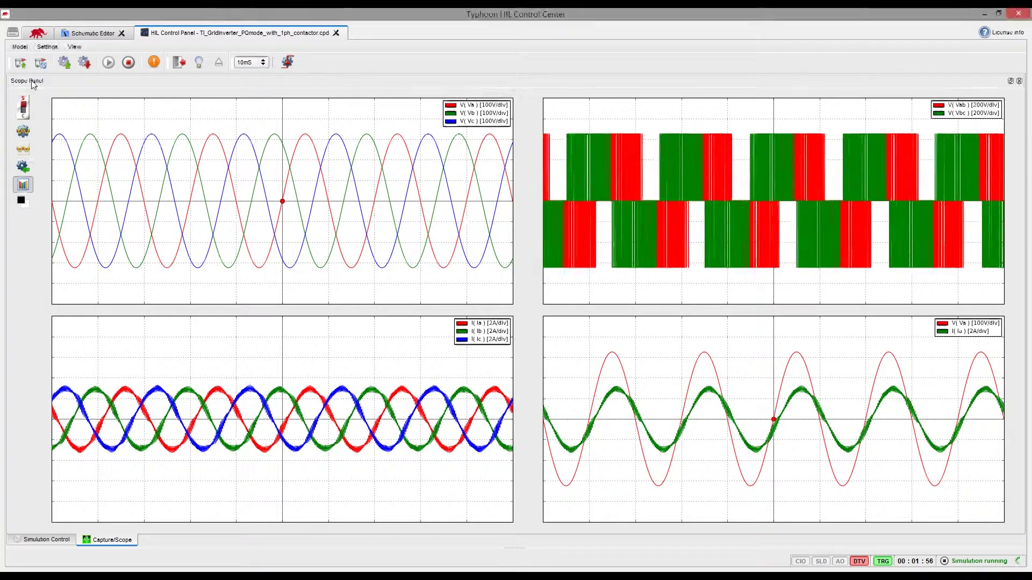
{"action": "double_click", "coordinate": [31, 80]}
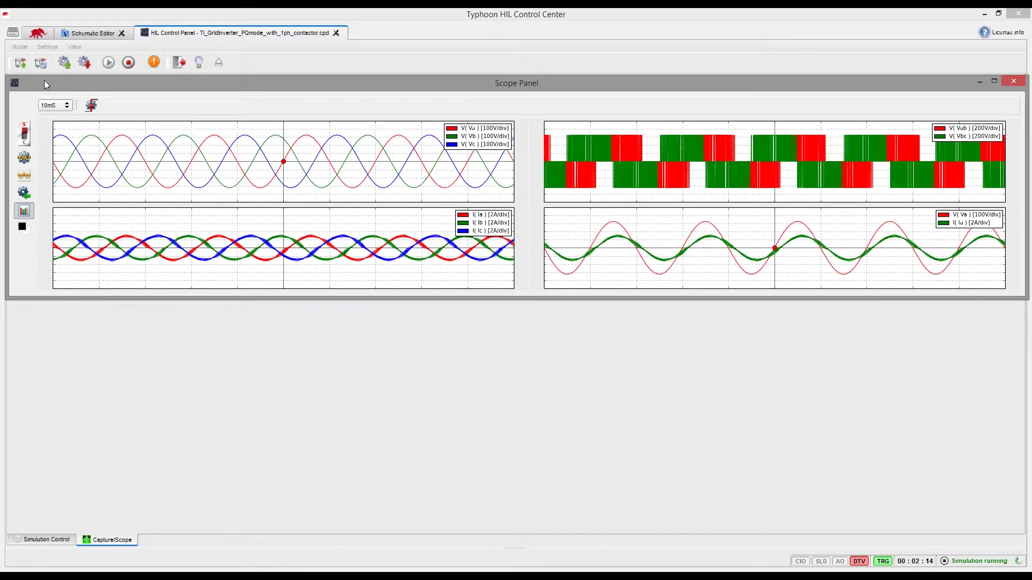
Dock the Scope Panel at the bottom beneath the Simulation Control settings.
{"action": "left_click_drag", "start_coordinate": [44, 79], "coordinate": [45, 306]}
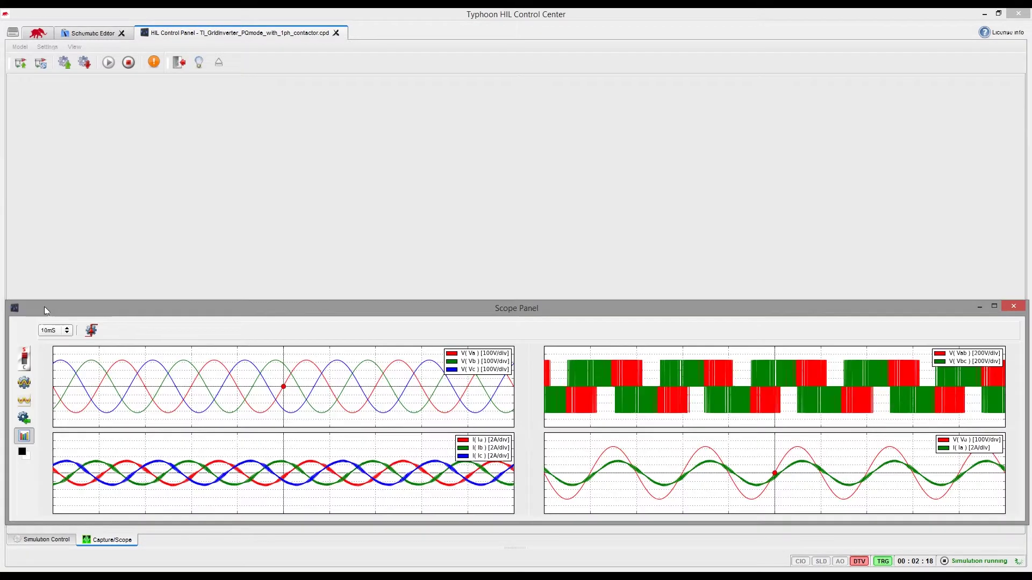
{"action": "left_click", "coordinate": [45, 539]}
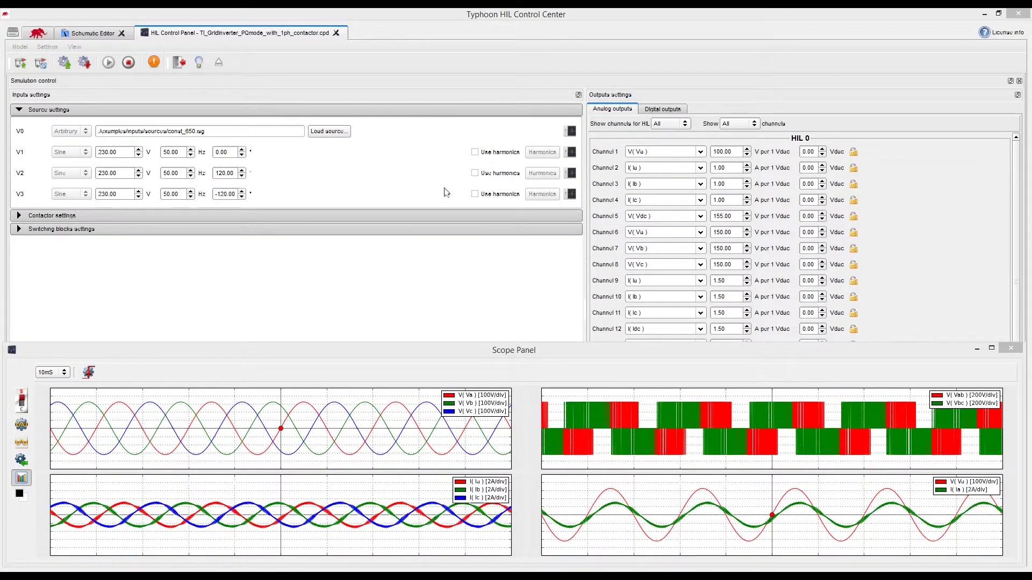
Enable harmonics on V2 and set Harmonic 1 to the 5th order at 15 V.
{"action": "left_click", "coordinate": [475, 173]}
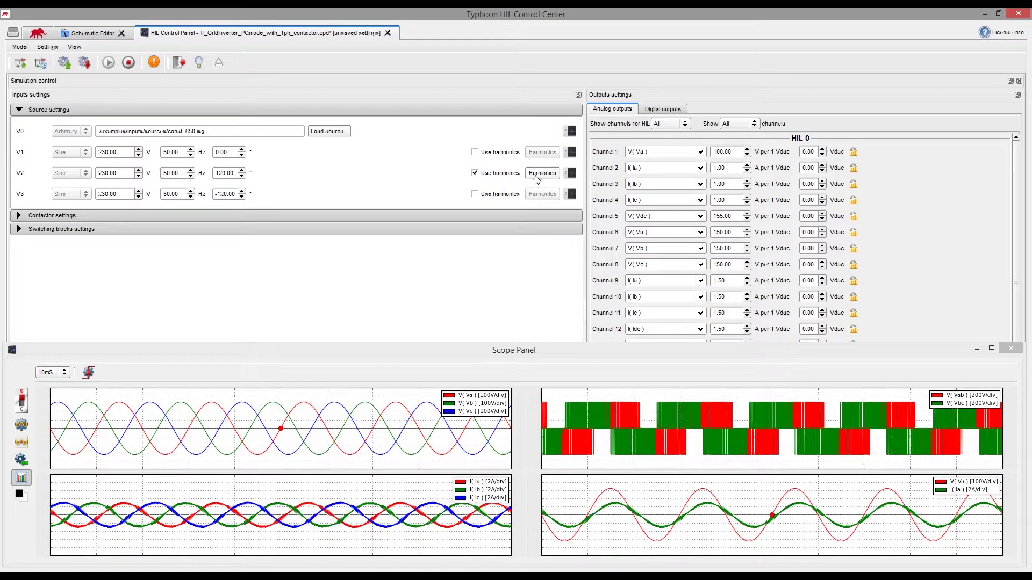
{"action": "left_click", "coordinate": [536, 173]}
{"action": "left_click", "coordinate": [289, 205]}
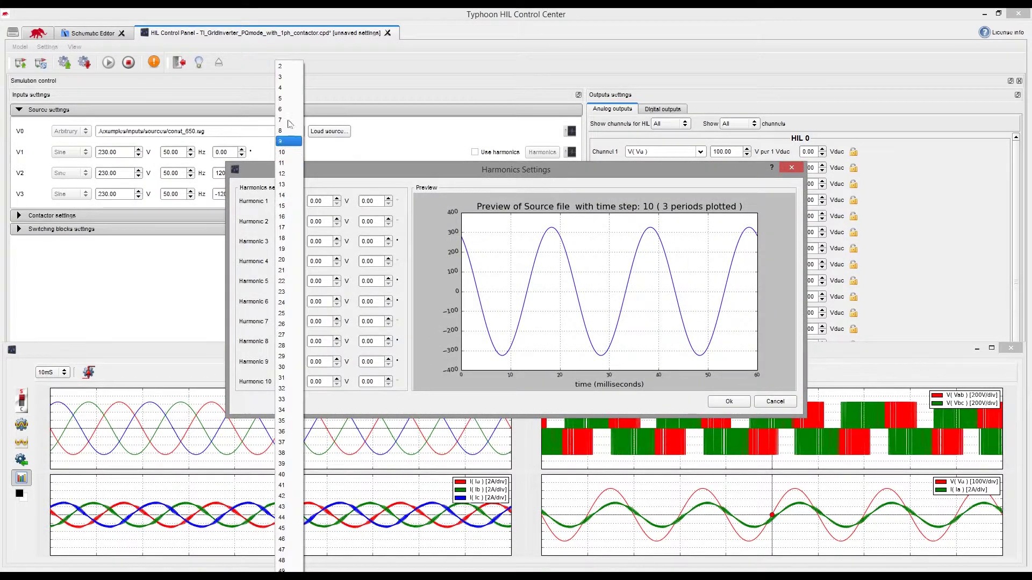
{"action": "left_click", "coordinate": [289, 98]}
{"action": "key", "text": "Tab"}
{"action": "type", "text": "15"}
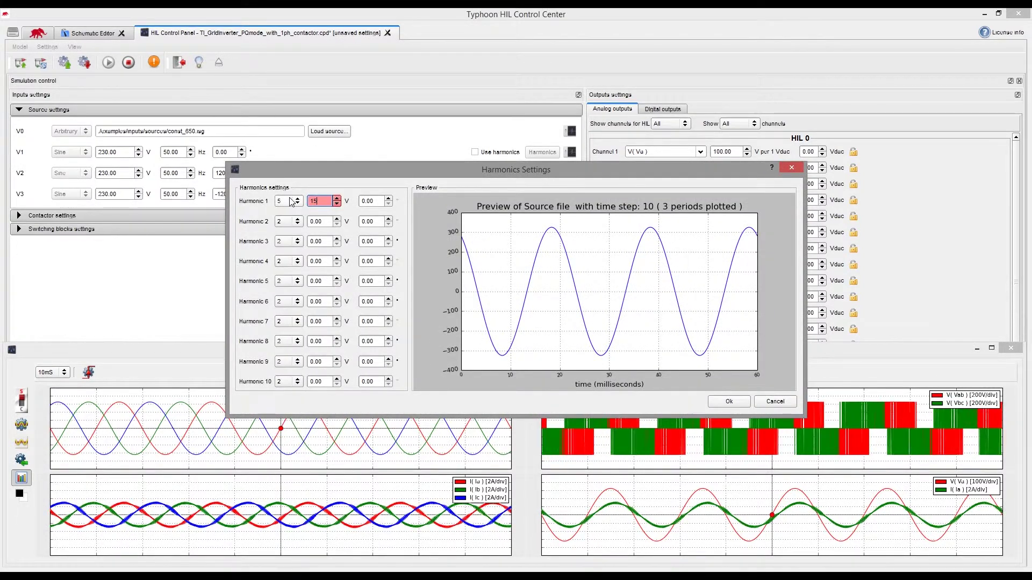
{"action": "key", "text": "Tab"}
Set Harmonic 2 to the 7th order at 21 V and confirm V2's harmonic settings.
{"action": "left_click", "coordinate": [291, 203]}
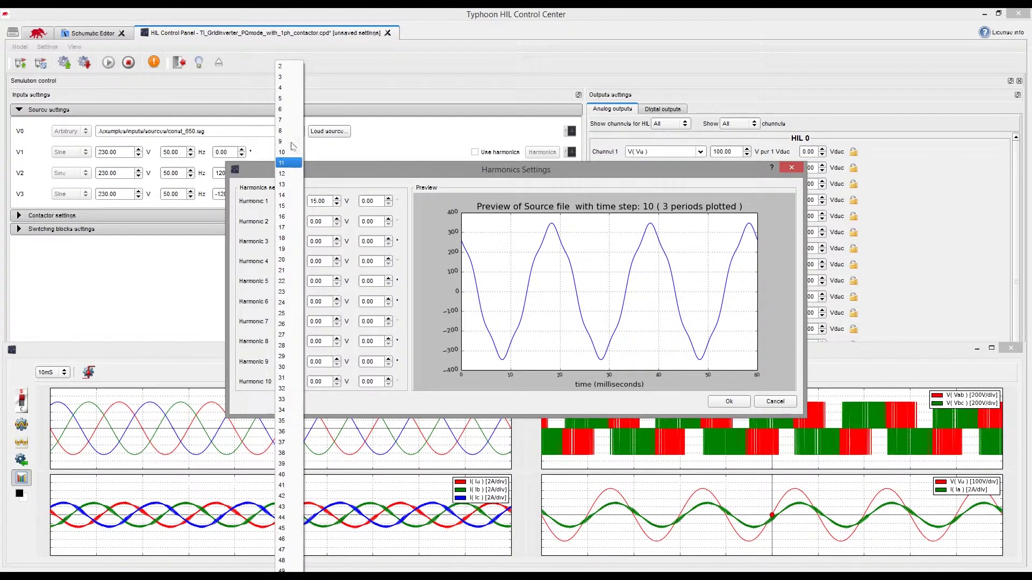
{"action": "left_click", "coordinate": [289, 120]}
{"action": "key", "text": "Tab"}
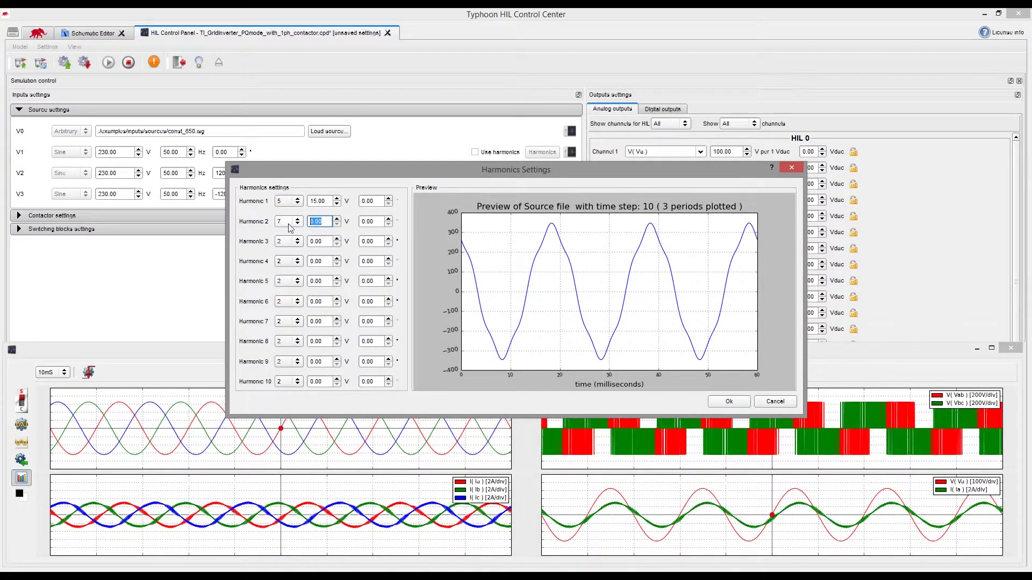
{"action": "type", "text": "21"}
{"action": "key", "text": "Return"}
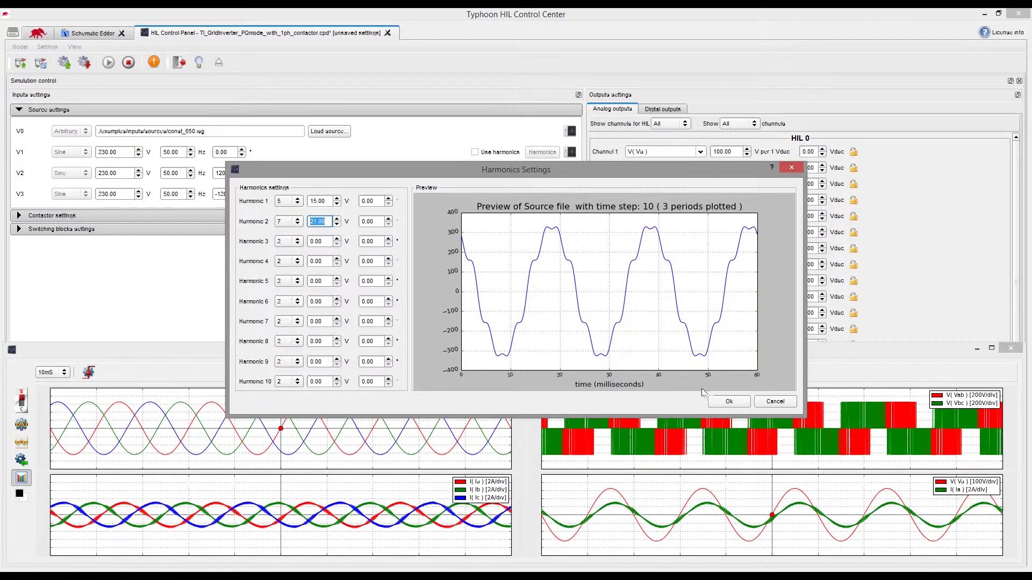
{"action": "left_click", "coordinate": [728, 403]}
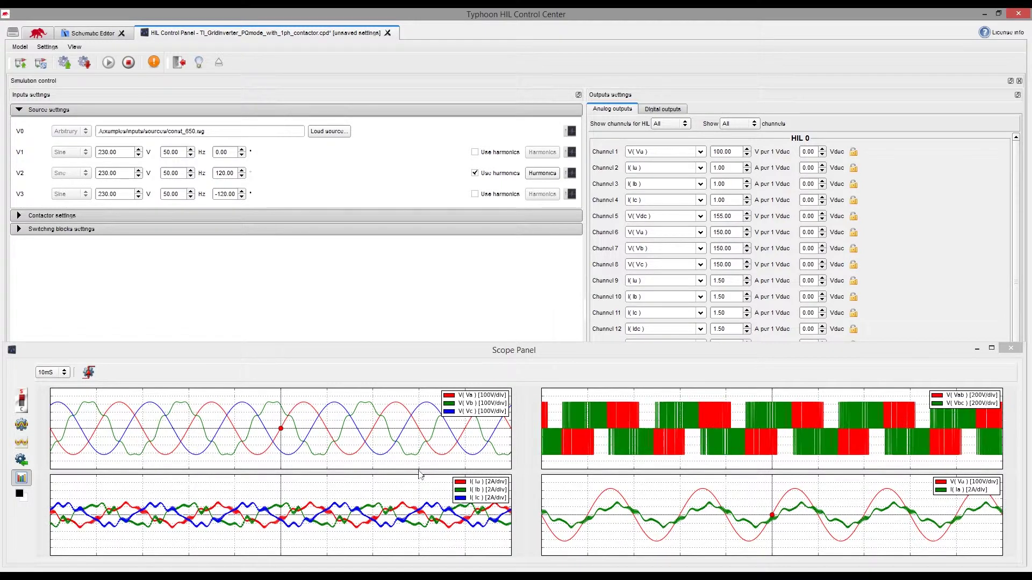
Turn off V2 harmonics and unbalance V1, V2, V3 amplitudes to 210, 190, 240 V.
{"action": "left_click", "coordinate": [475, 173]}
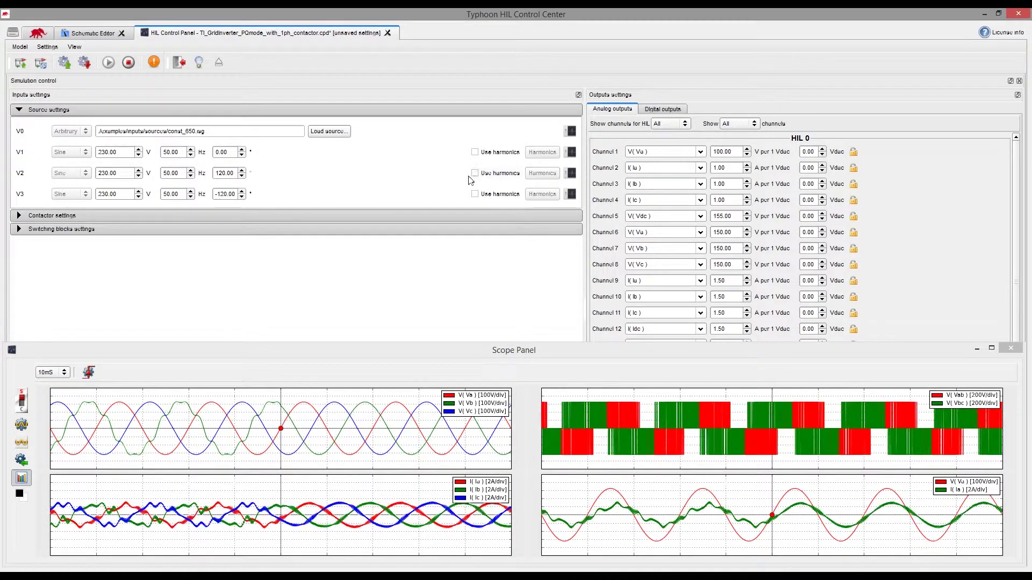
{"action": "double_click", "coordinate": [122, 152]}
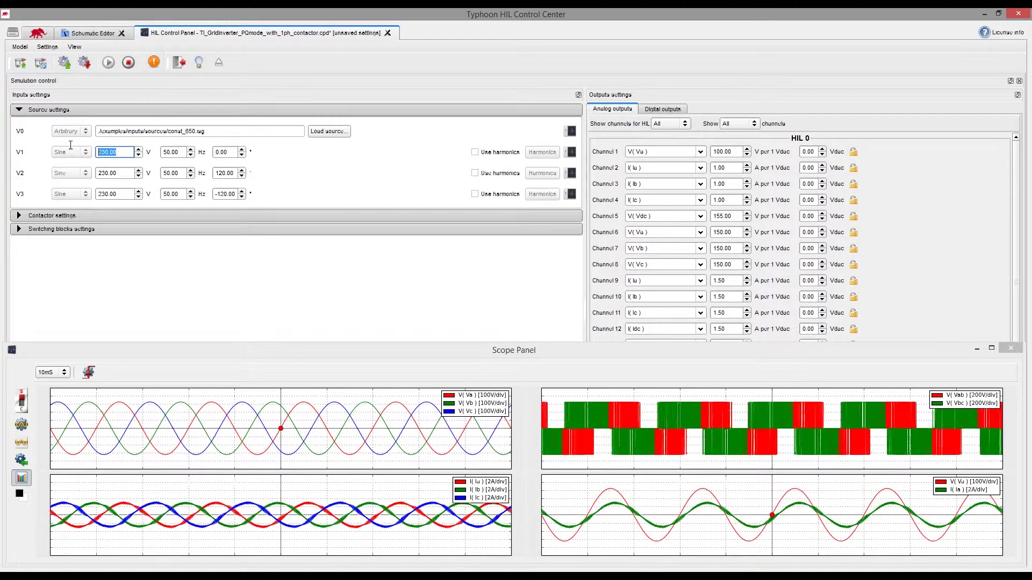
{"action": "type", "text": "210"}
{"action": "key", "text": "Return"}
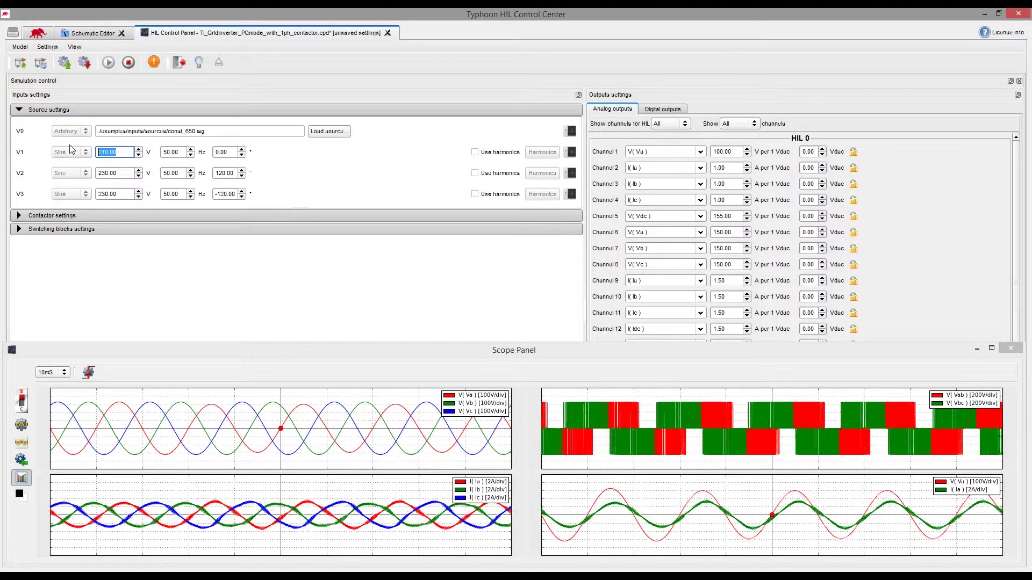
{"action": "double_click", "coordinate": [122, 173]}
{"action": "type", "text": "190"}
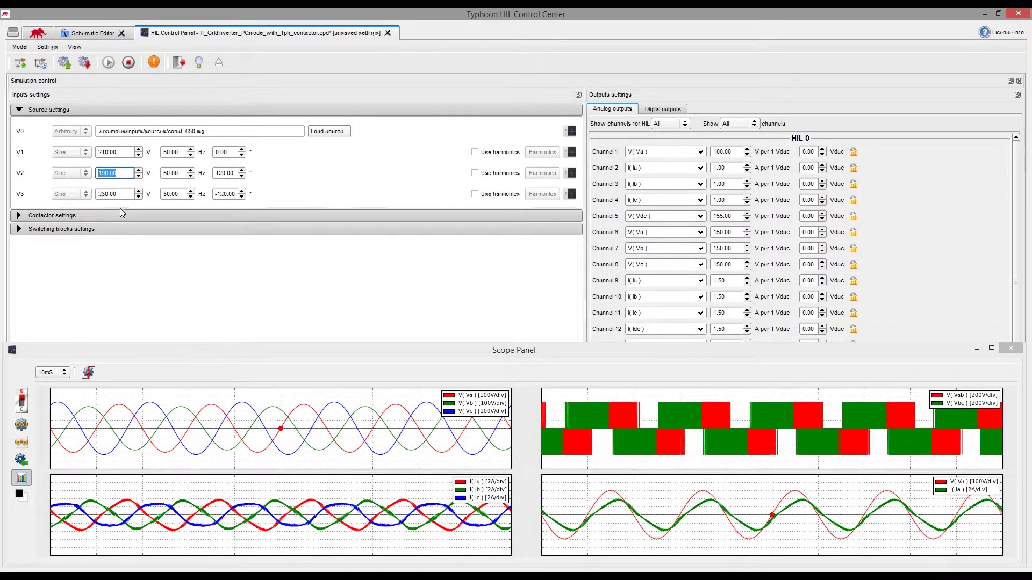
{"action": "key", "text": "Tab"}
{"action": "key", "text": "ctrl+a"}
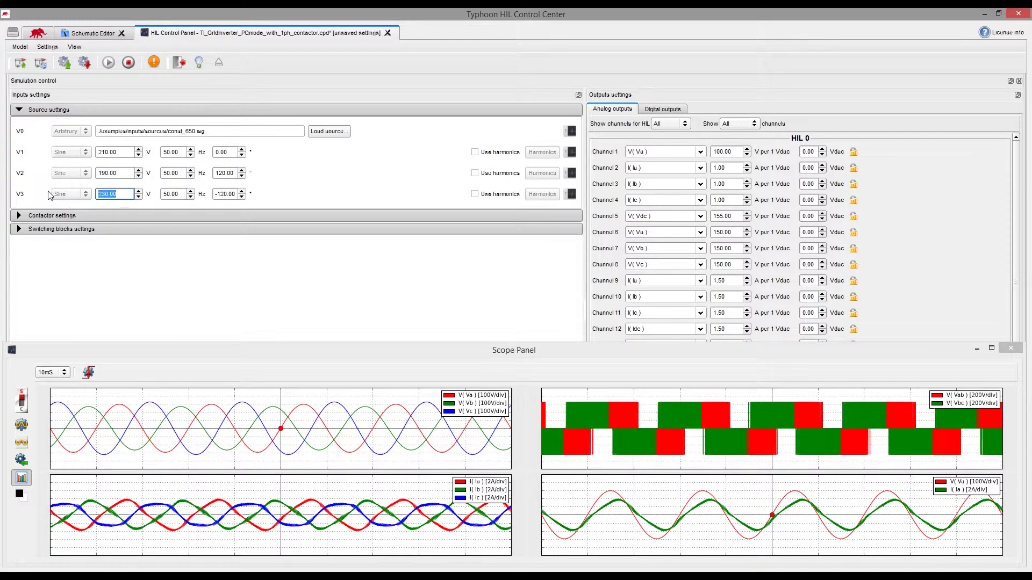
{"action": "type", "text": "240"}
{"action": "key", "text": "Return"}
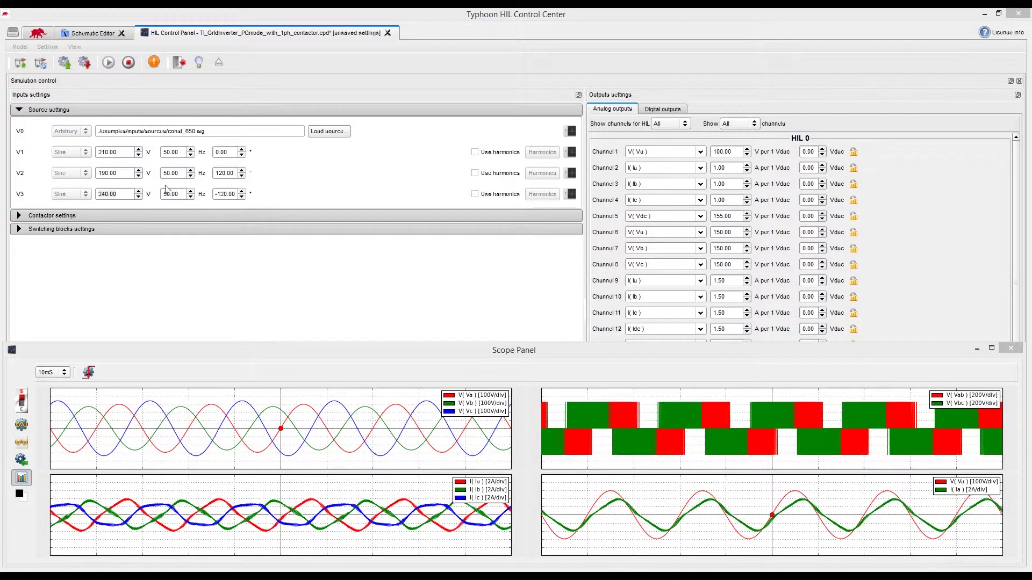
Restore the V1, V2 and V3 amplitudes to 230 V each.
{"action": "double_click", "coordinate": [107, 153]}
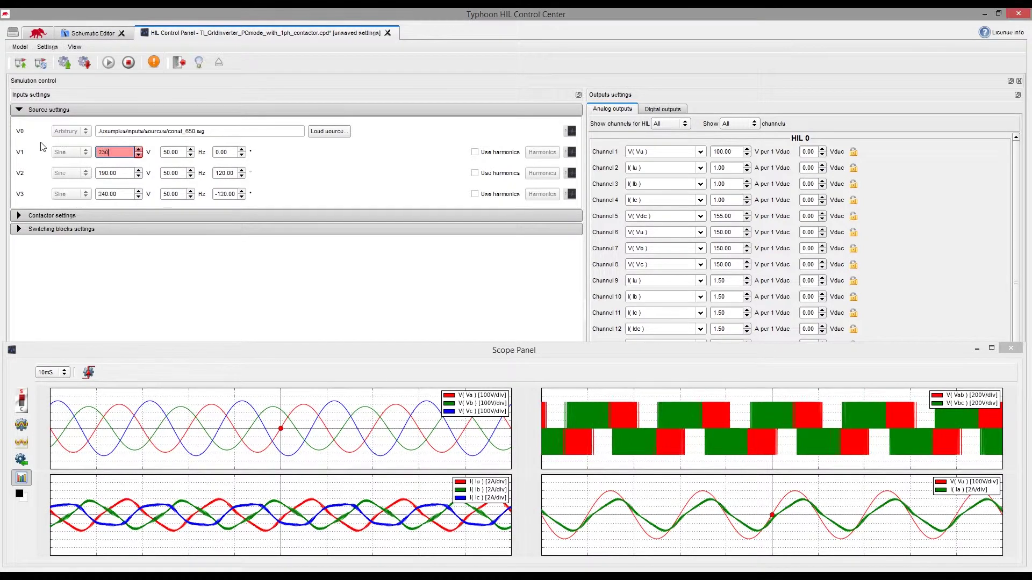
{"action": "type", "text": "230"}
{"action": "key", "text": "Return"}
{"action": "double_click", "coordinate": [113, 173]}
{"action": "type", "text": "230"}
{"action": "key", "text": "Return"}
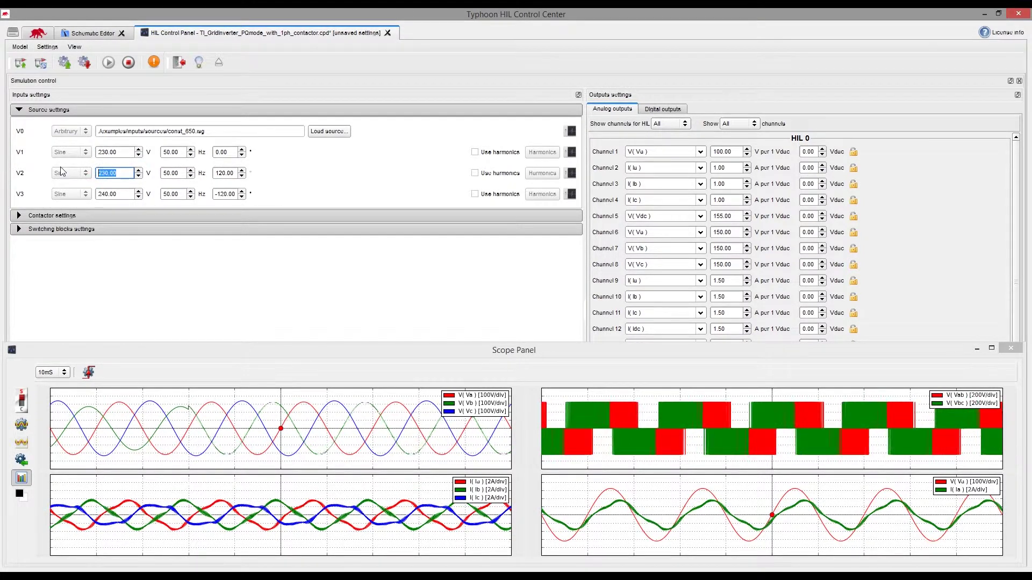
{"action": "double_click", "coordinate": [111, 194]}
{"action": "type", "text": "230"}
{"action": "key", "text": "Return"}
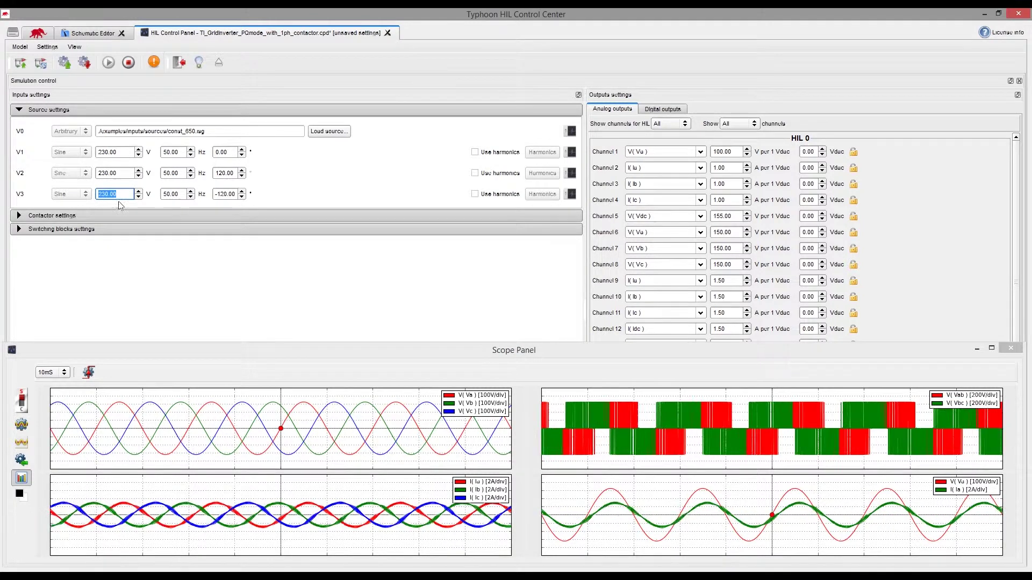
Put switch Sa_top under software control forced to state 1, then release it.
{"action": "left_click", "coordinate": [68, 109]}
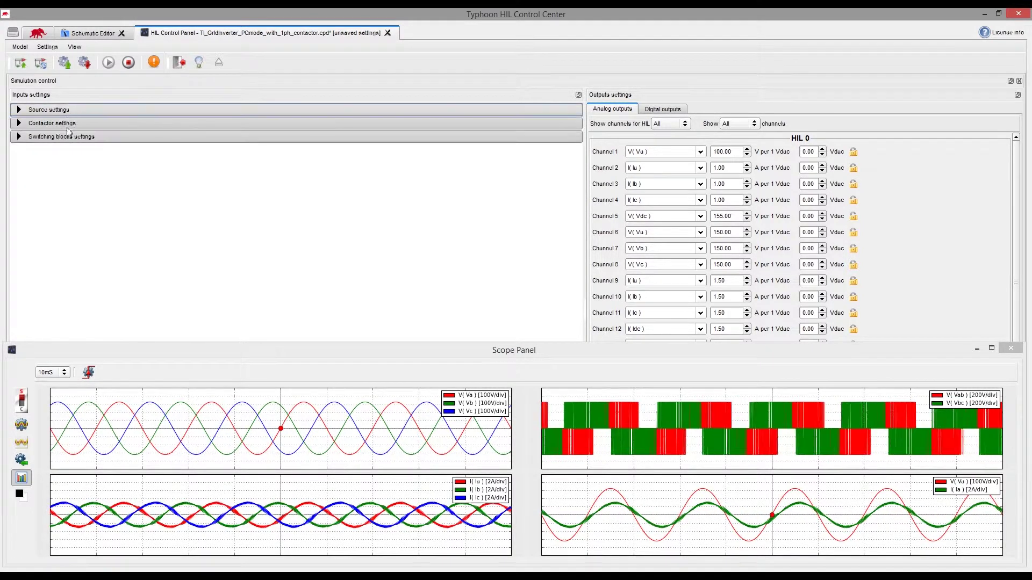
{"action": "left_click", "coordinate": [67, 137]}
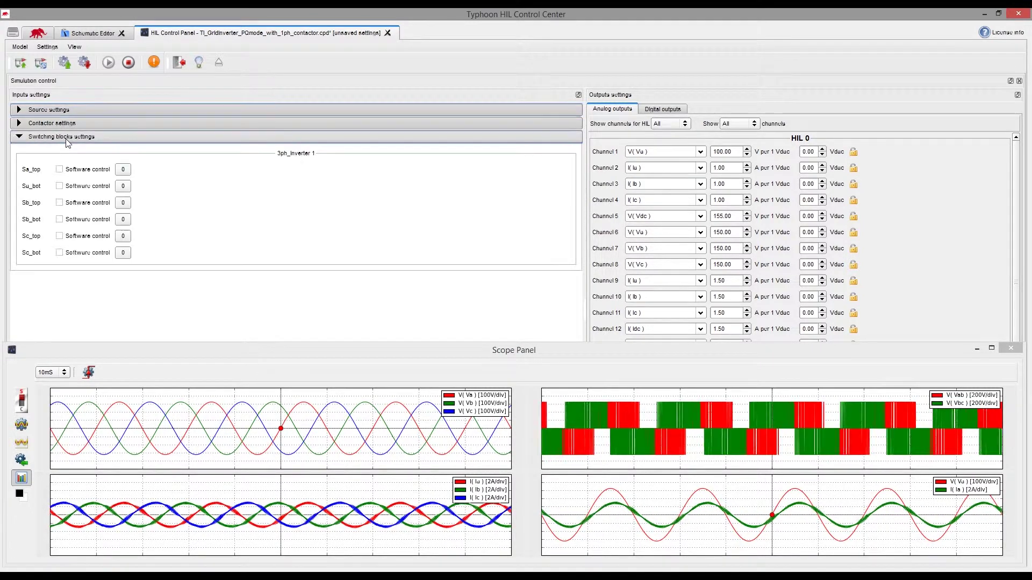
{"action": "left_click", "coordinate": [60, 170]}
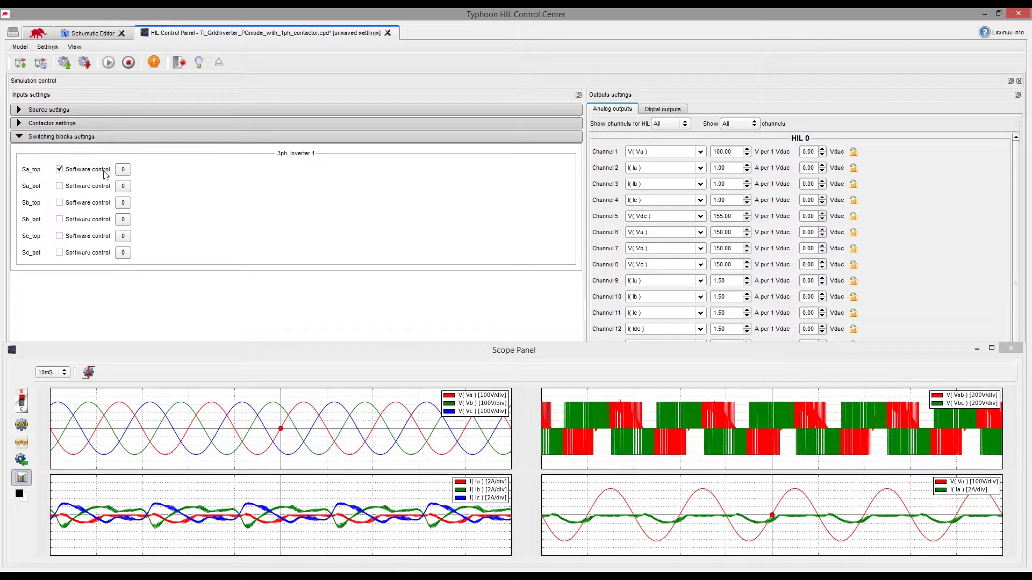
{"action": "left_click", "coordinate": [123, 170]}
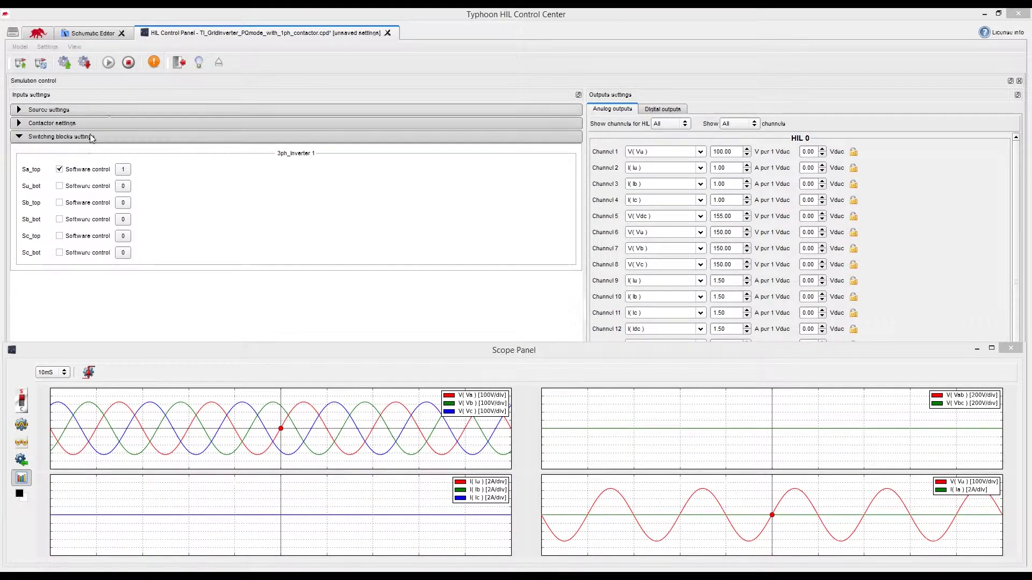
{"action": "left_click", "coordinate": [60, 170]}
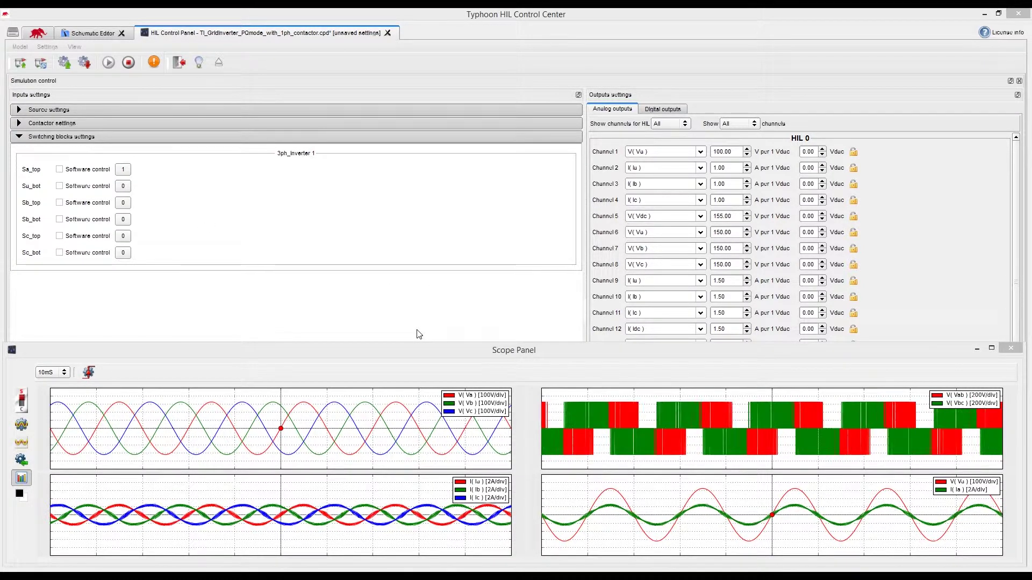
Put inverter switch Sb_top under software control to observe the fault.
{"action": "left_click", "coordinate": [60, 203]}
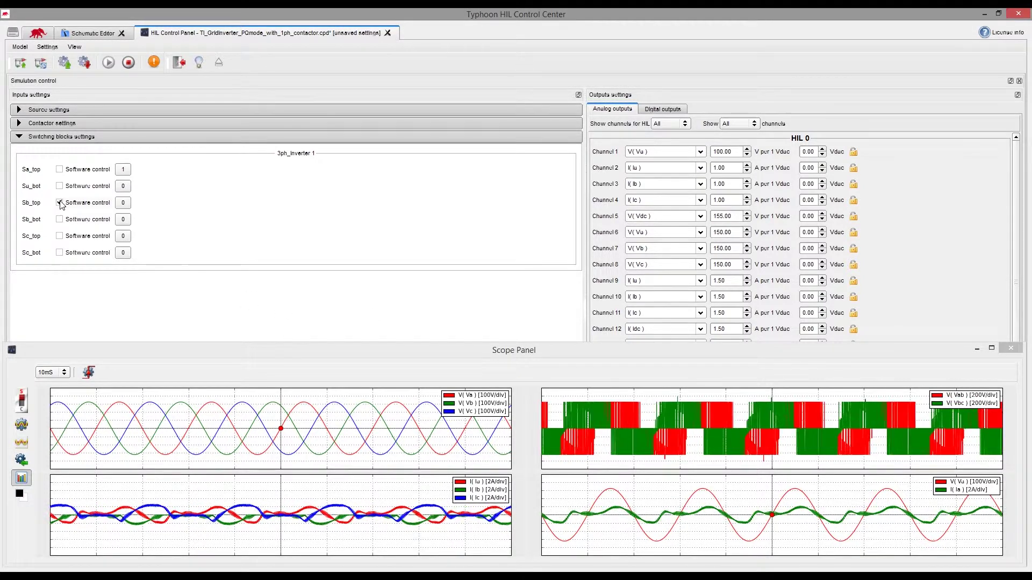